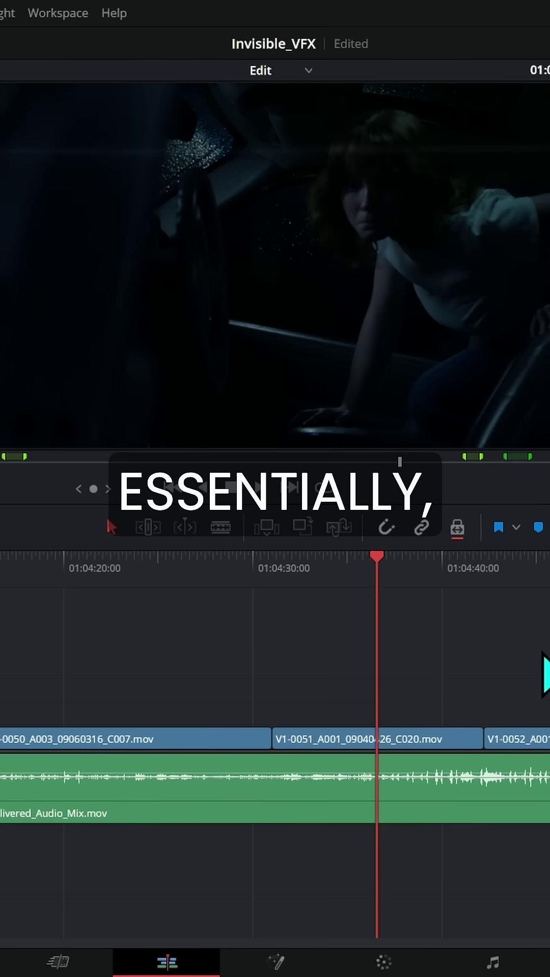
Scrub through the clip on the timeline to bring it under the playhead
mouse_move(375, 589)
left_mouse_down()
mouse_move(389, 592)
mouse_move(373, 628)
left_mouse_up()
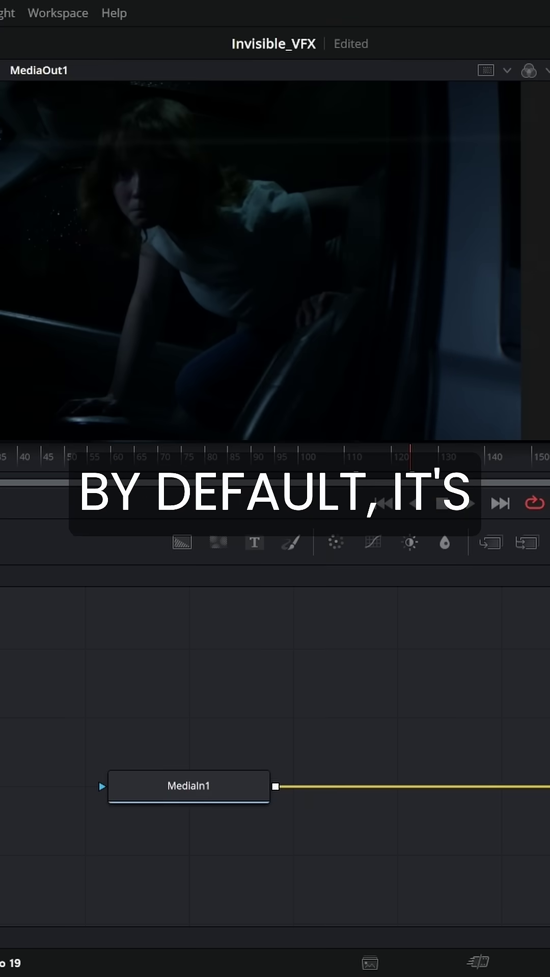
Play the car-interior clip and raise the Brightness Contrast gain to about 2.72
left_click_drag(405, 458, 202, 489)
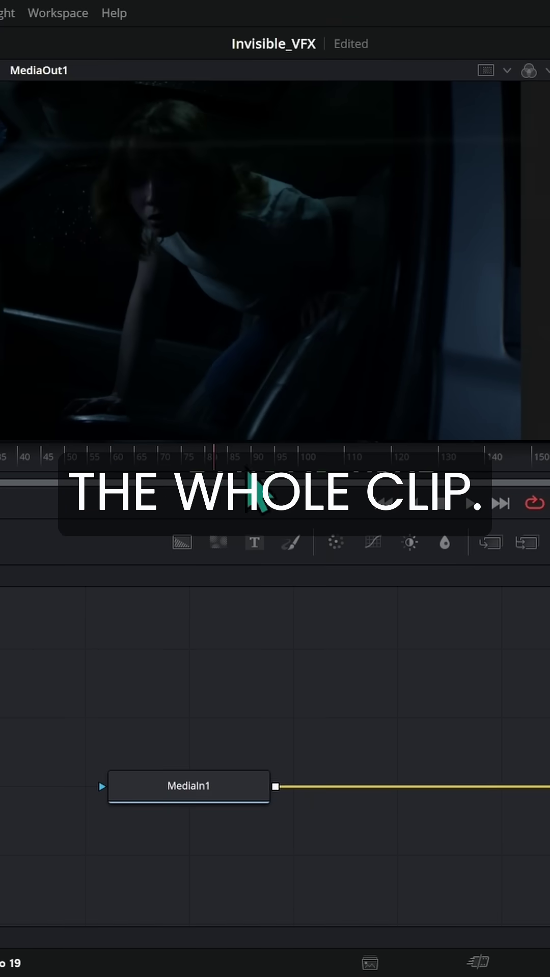
key("space")
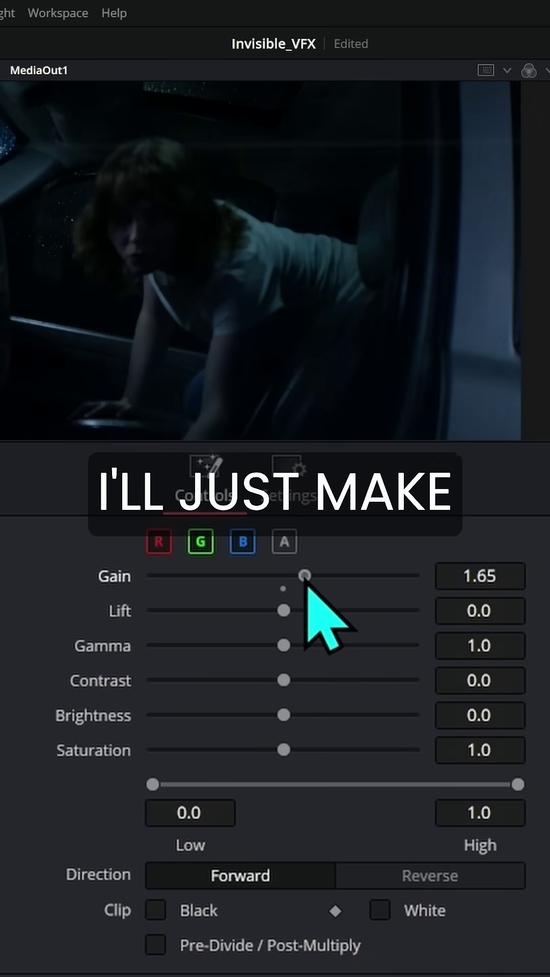
left_click_drag(316, 589, 349, 574)
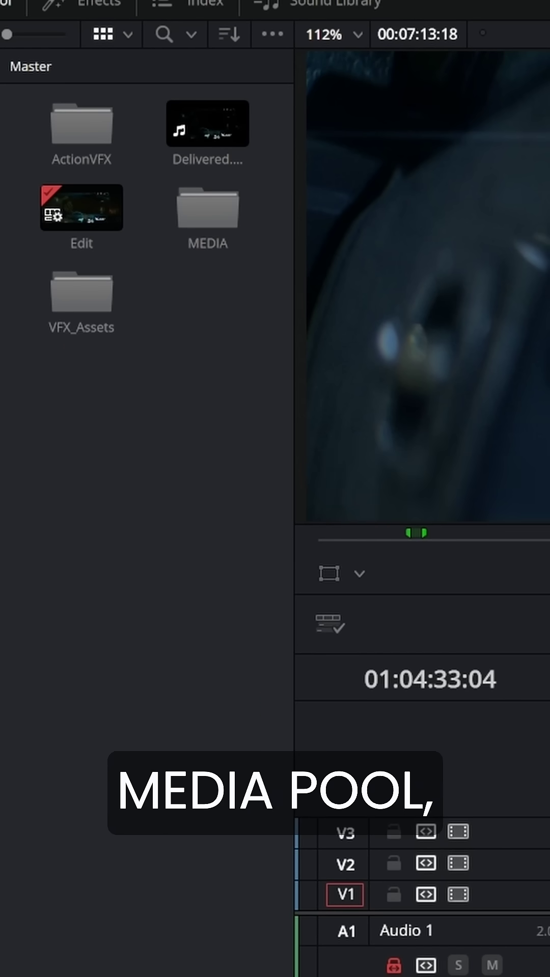
Bring up the Media Pool context menu with the New Fusion Composition option
right_click(161, 479)
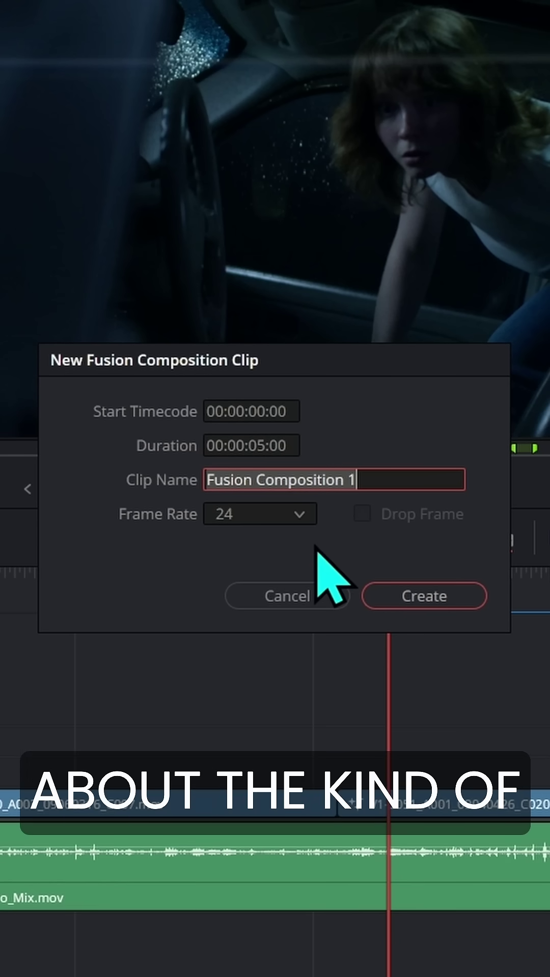
type("M")
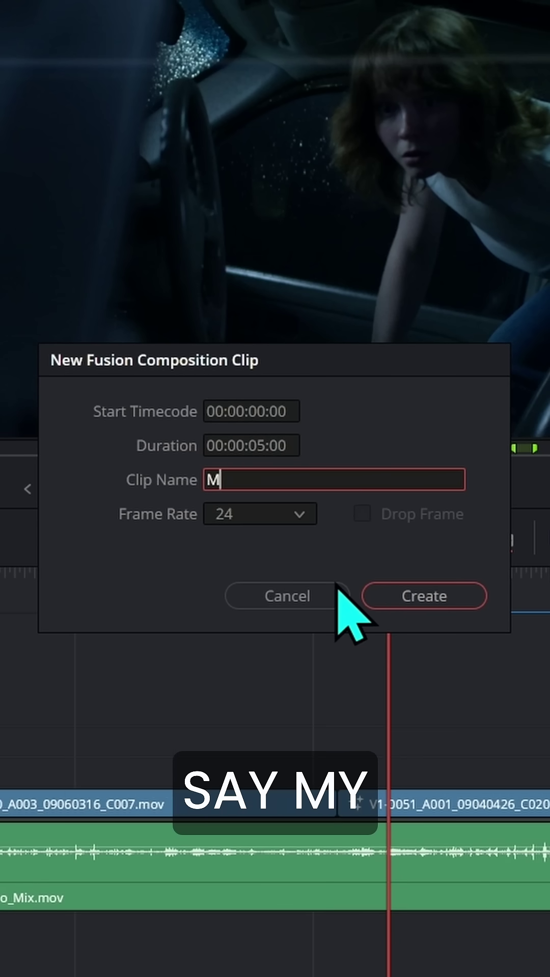
type("y Fusion Comp")
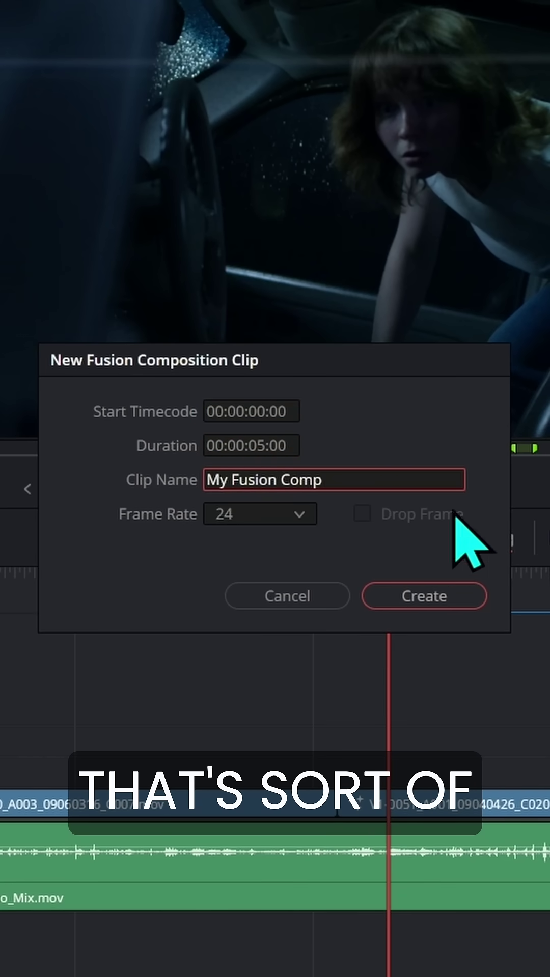
Create the 'My Fusion Comp' composition clip and open it in Fusion
left_click(441, 589)
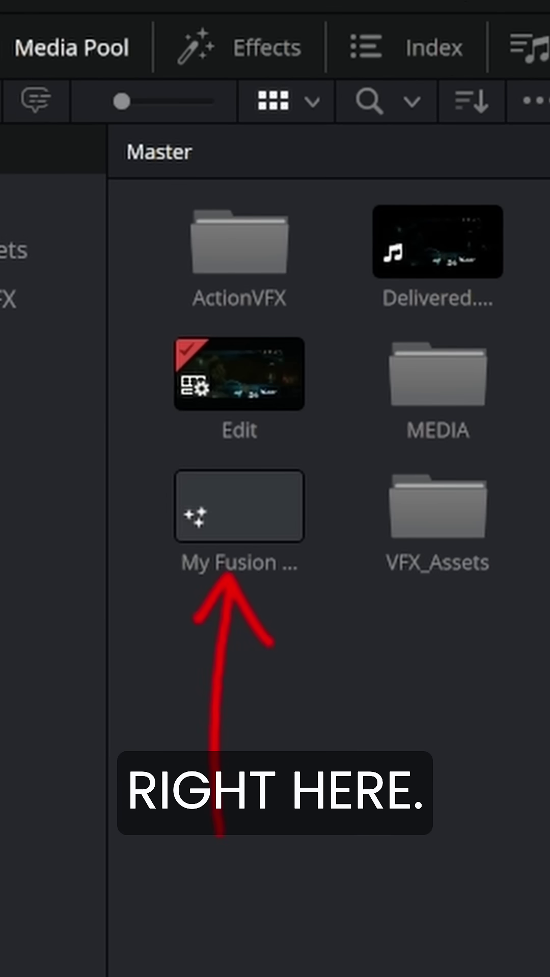
double_click(237, 537)
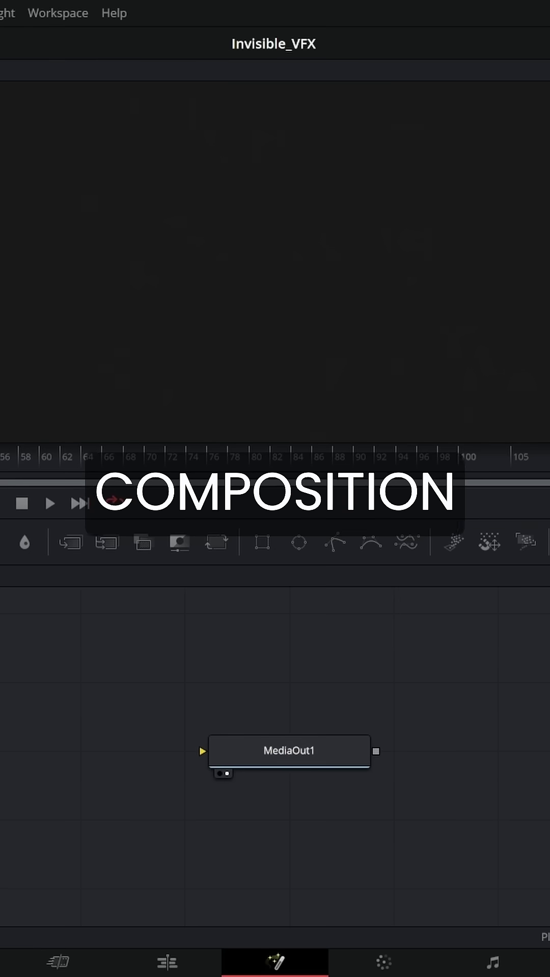
Add a Background1 node to My Fusion Comp and link it into MediaOut1
mouse_move(492, 688)
left_mouse_down()
mouse_move(510, 696)
mouse_move(524, 774)
left_mouse_up()
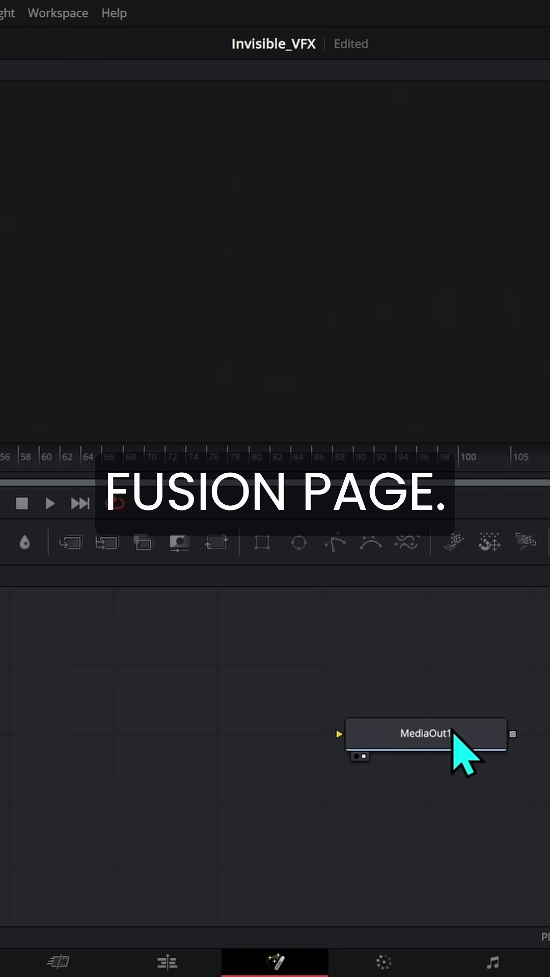
left_click_drag(125, 543, 331, 743)
left_click_drag(54, 736, 427, 735)
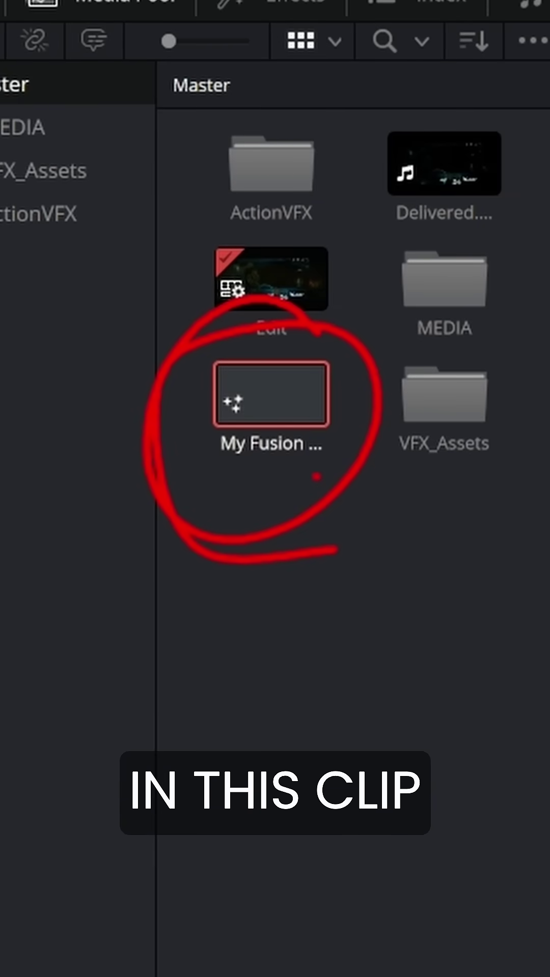
Place My Fusion Comp on track V2 above the footage and return the playhead to an edit point
mouse_move(267, 404)
left_mouse_down()
mouse_move(320, 745)
mouse_move(294, 704)
left_mouse_up()
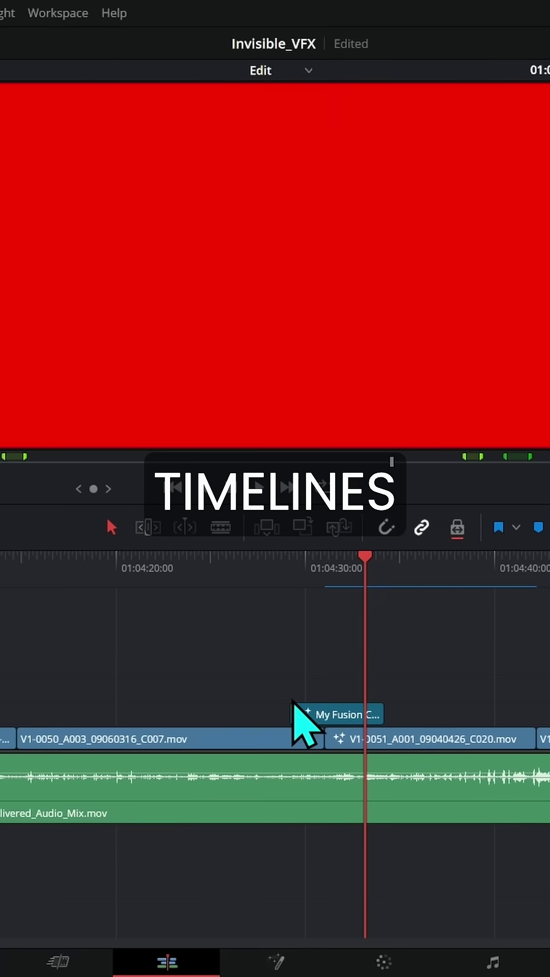
left_click(316, 568)
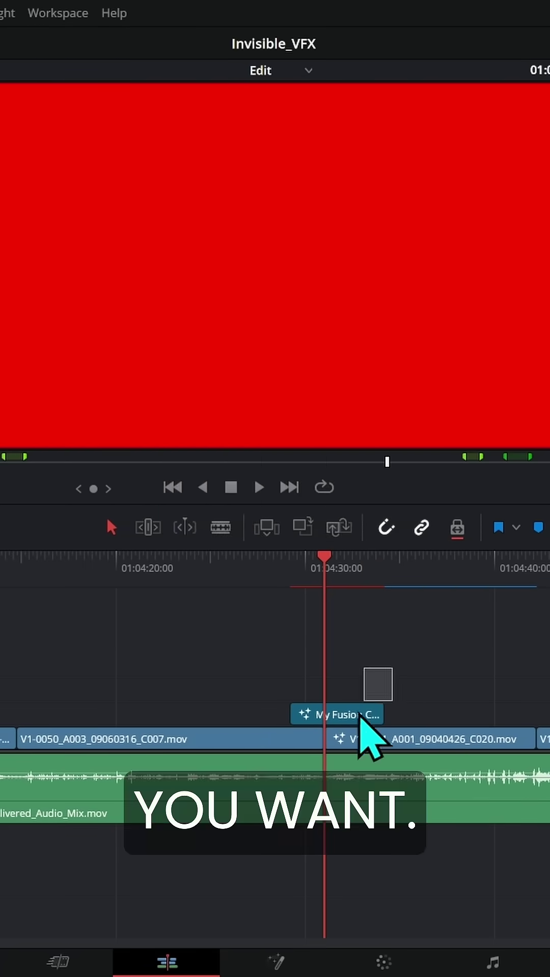